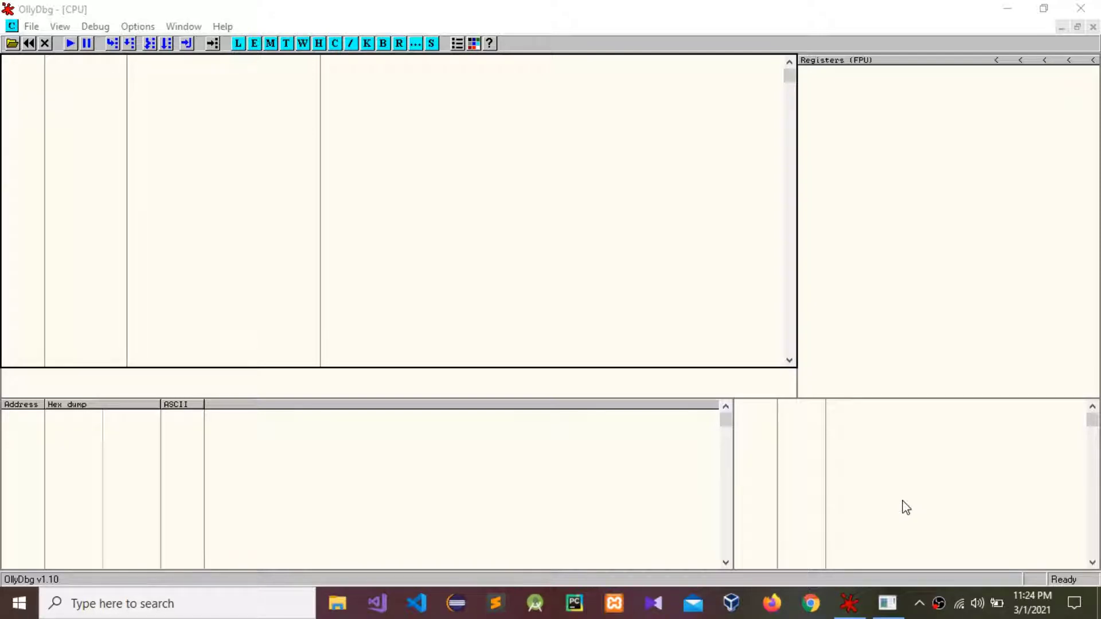
# - Submit a guessed password in crackme, see it rejected with 4 tries left, and return to OllyDbg
pyautogui.click(886, 603)
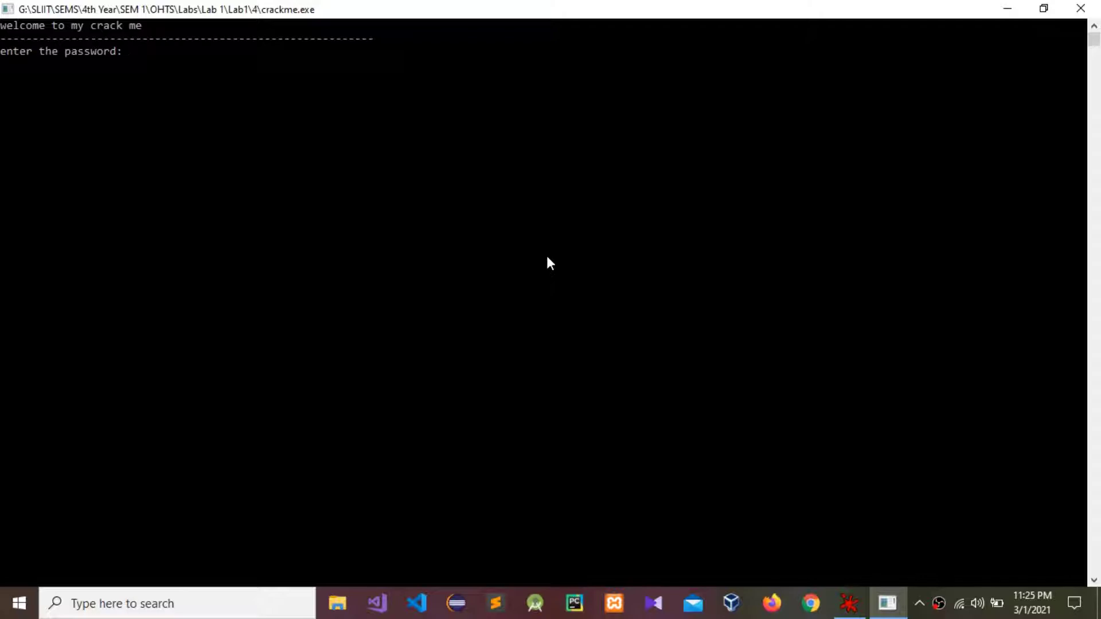
pyautogui.write('tl')
pyautogui.write('ina')
pyautogui.press('Return')
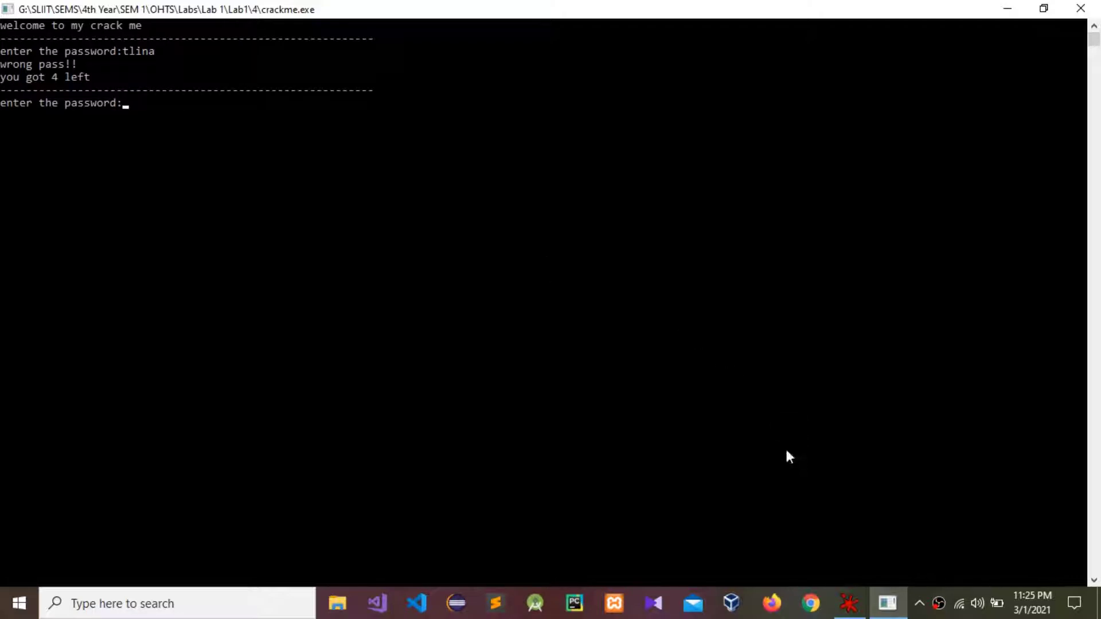
pyautogui.click(848, 603)
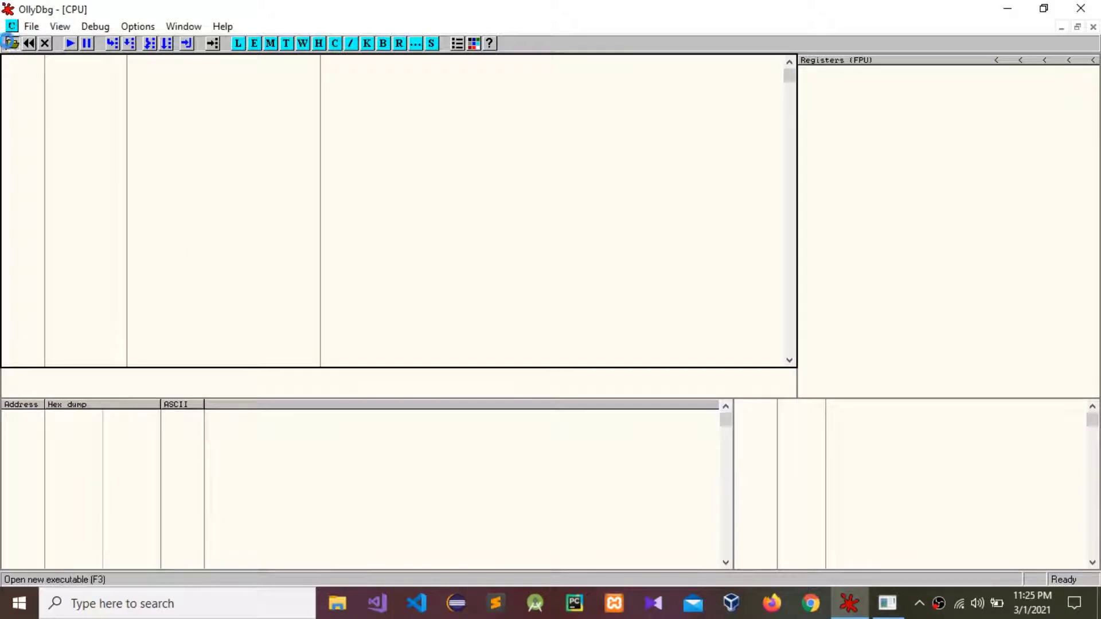
# - Load crackme.exe into OllyDbg and select an instruction near the module start
pyautogui.click(11, 44)
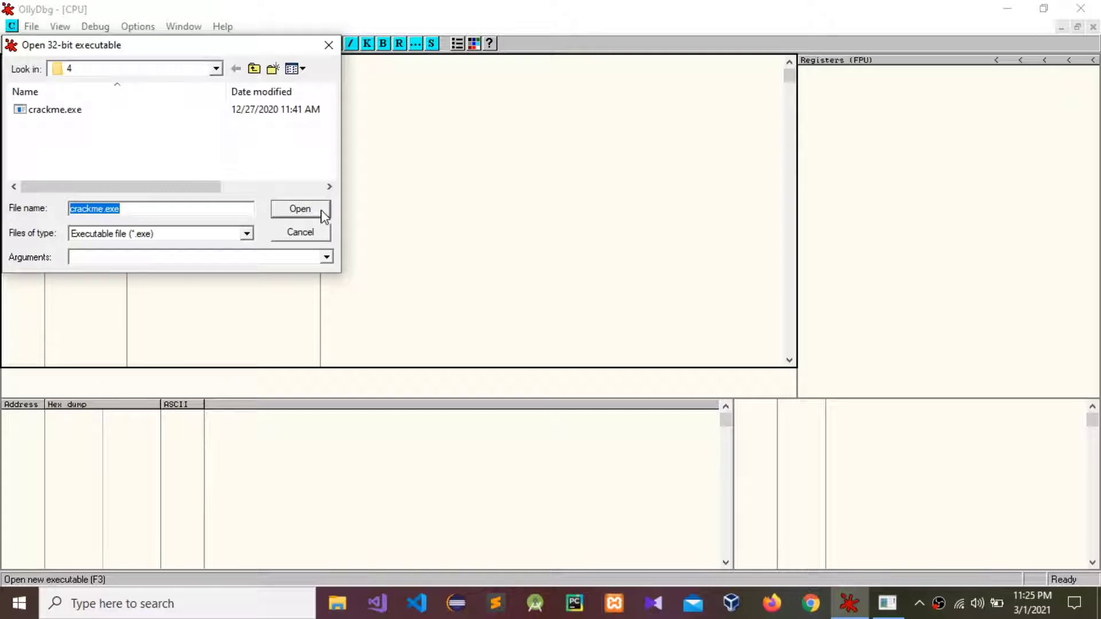
pyautogui.click(300, 209)
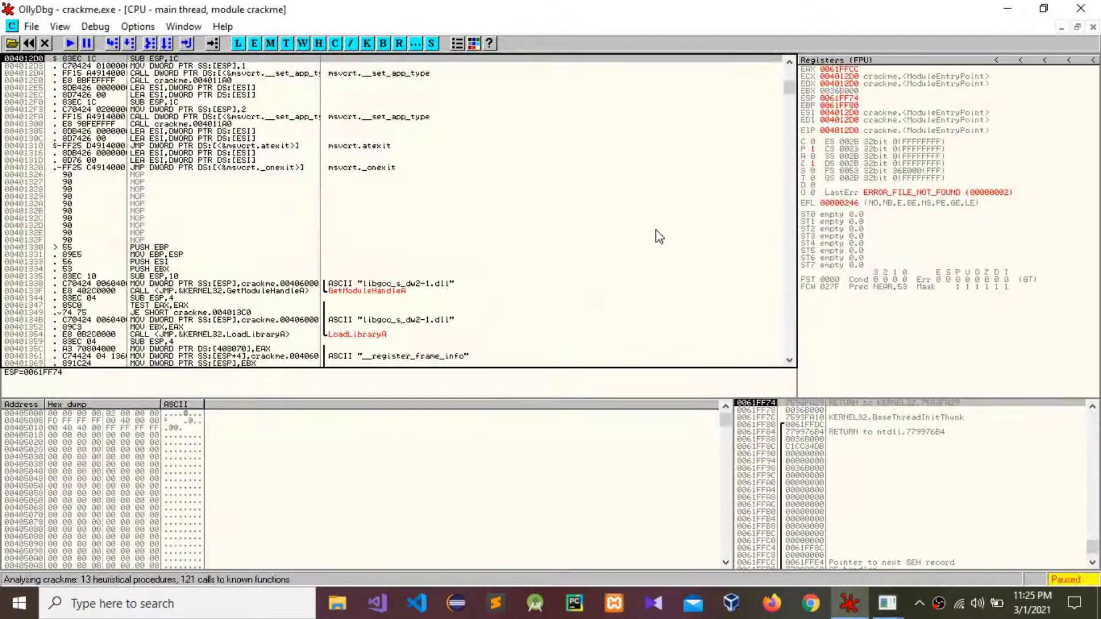
pyautogui.moveTo(789, 90); pyautogui.dragTo(791, 76)
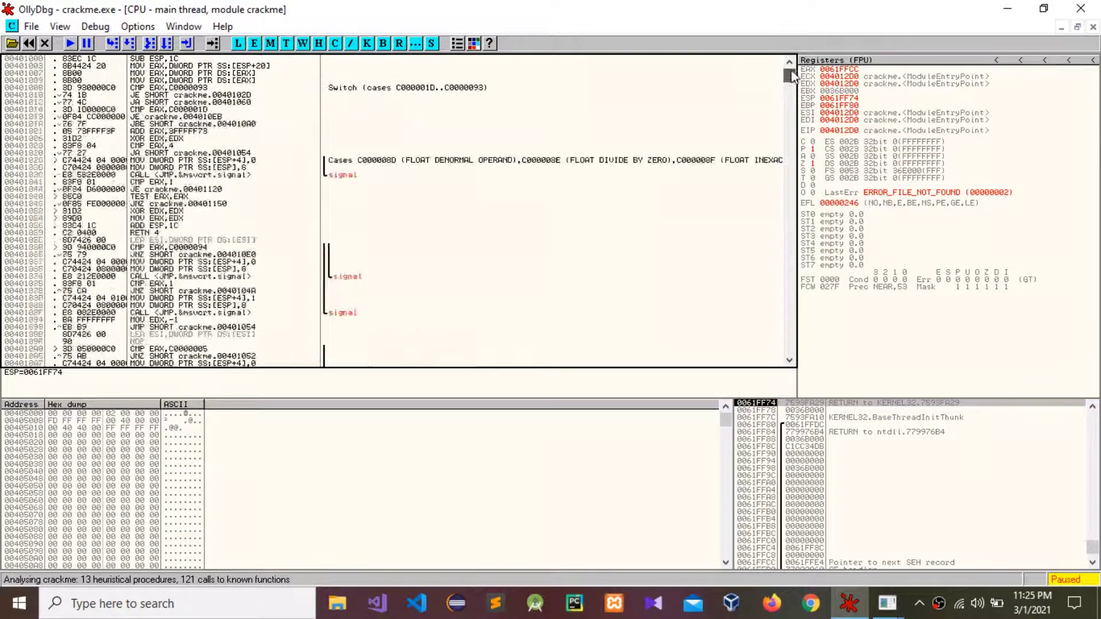
pyautogui.click(665, 103)
# - Move down the disassembly to the main routine containing the strcmp call
pyautogui.press('Down')
pyautogui.press('Down')
pyautogui.press('Down')
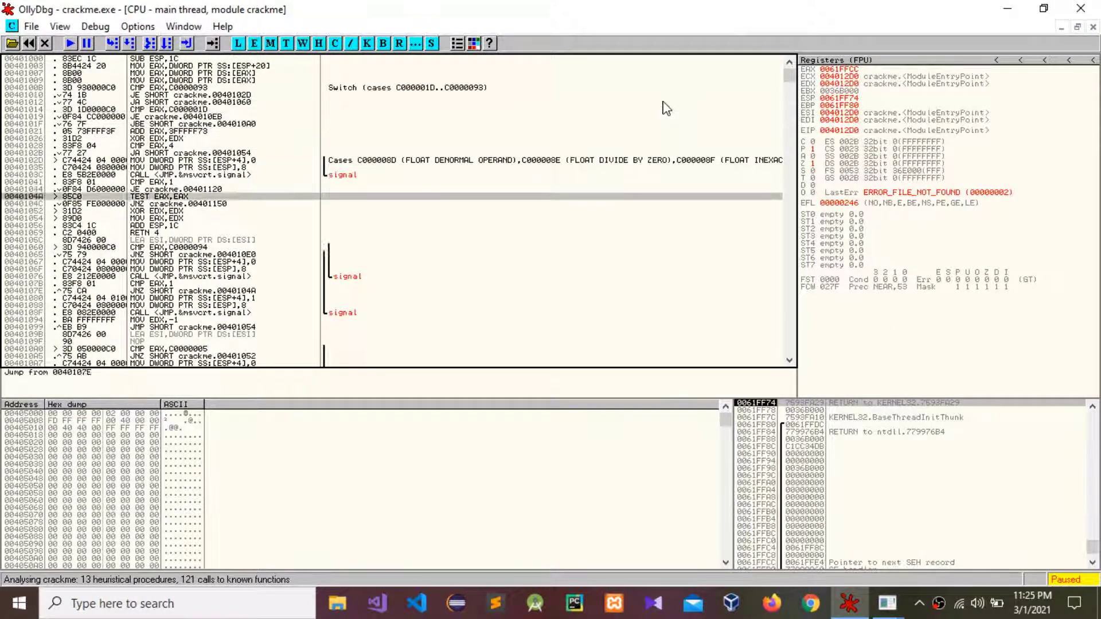
pyautogui.press('Down')
pyautogui.press('Down')
pyautogui.press('Down')
pyautogui.press('Down')
pyautogui.press('Down')
pyautogui.press('Down')
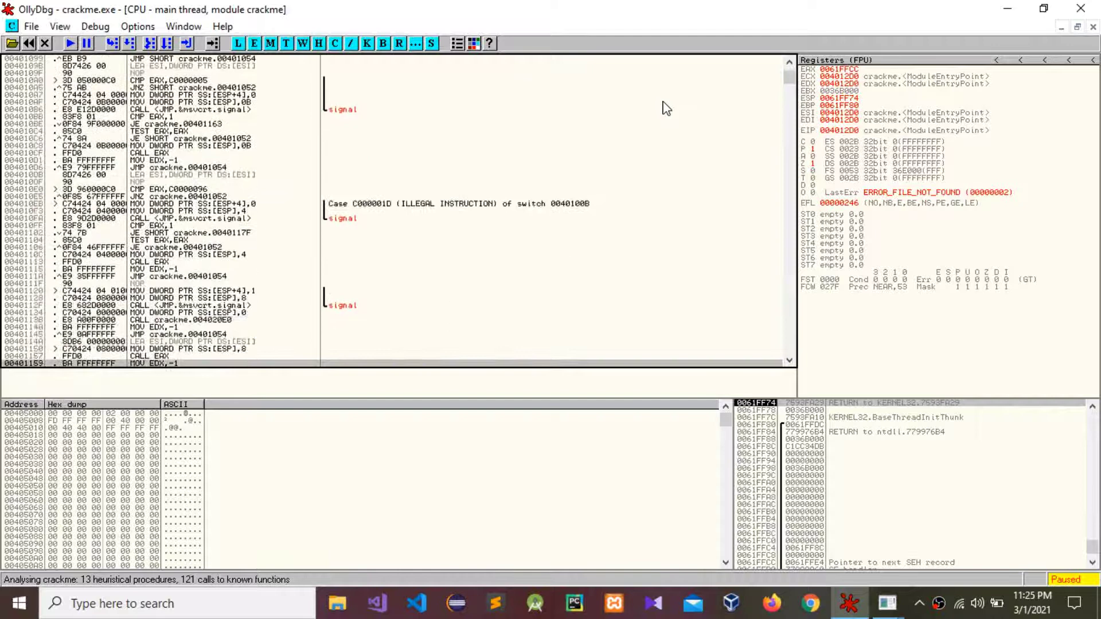
pyautogui.press('Down')
pyautogui.press('Down')
pyautogui.press('Down')
pyautogui.press('Down')
pyautogui.press('Down')
pyautogui.press('Down')
pyautogui.press('Down')
pyautogui.press('Down')
pyautogui.press('Down')
pyautogui.press('Down')
pyautogui.press('Down')
pyautogui.press('Down')
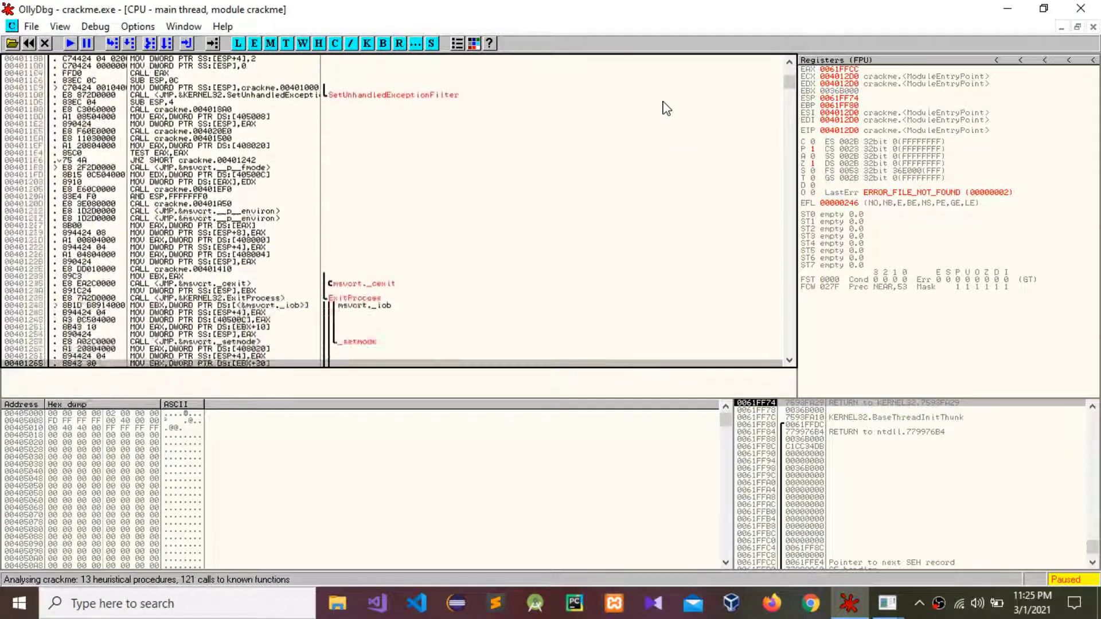
pyautogui.press('Down')
pyautogui.press('Down')
pyautogui.press('Down')
pyautogui.press('Down')
pyautogui.press('Down')
pyautogui.press('Down')
pyautogui.press('Down')
pyautogui.press('Down')
pyautogui.press('Down')
pyautogui.press('Down')
pyautogui.press('Down')
pyautogui.press('Down')
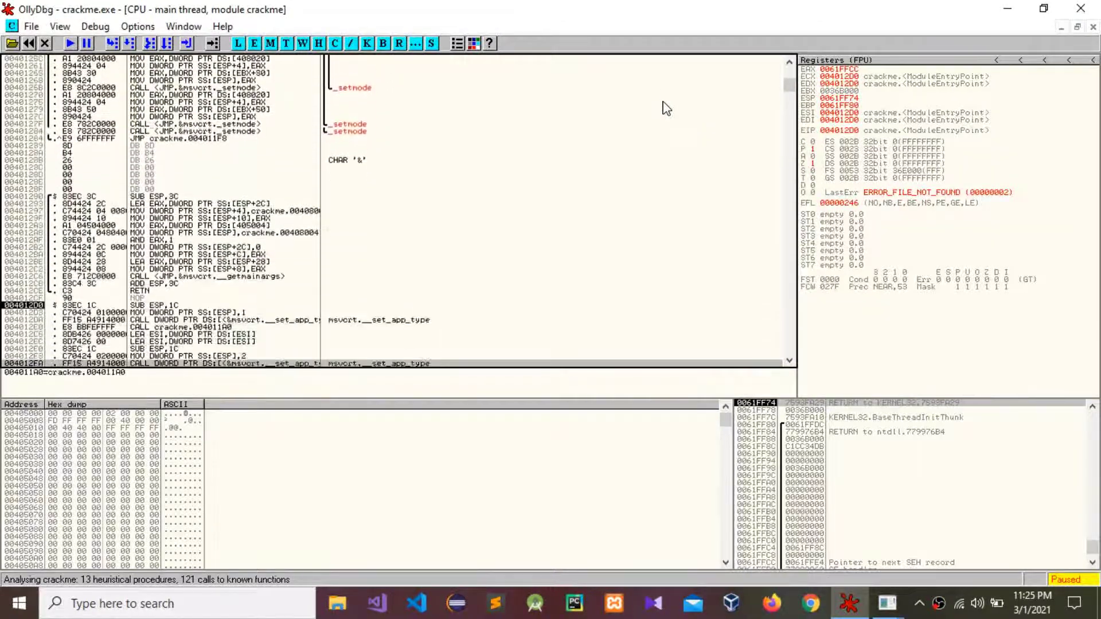
pyautogui.press('Down')
pyautogui.press('Down')
pyautogui.press('Down')
pyautogui.press('Down')
pyautogui.press('Down')
pyautogui.press('Down')
pyautogui.press('Down')
pyautogui.press('Down')
pyautogui.press('Down')
pyautogui.press('Down')
pyautogui.press('Down')
pyautogui.press('Down')
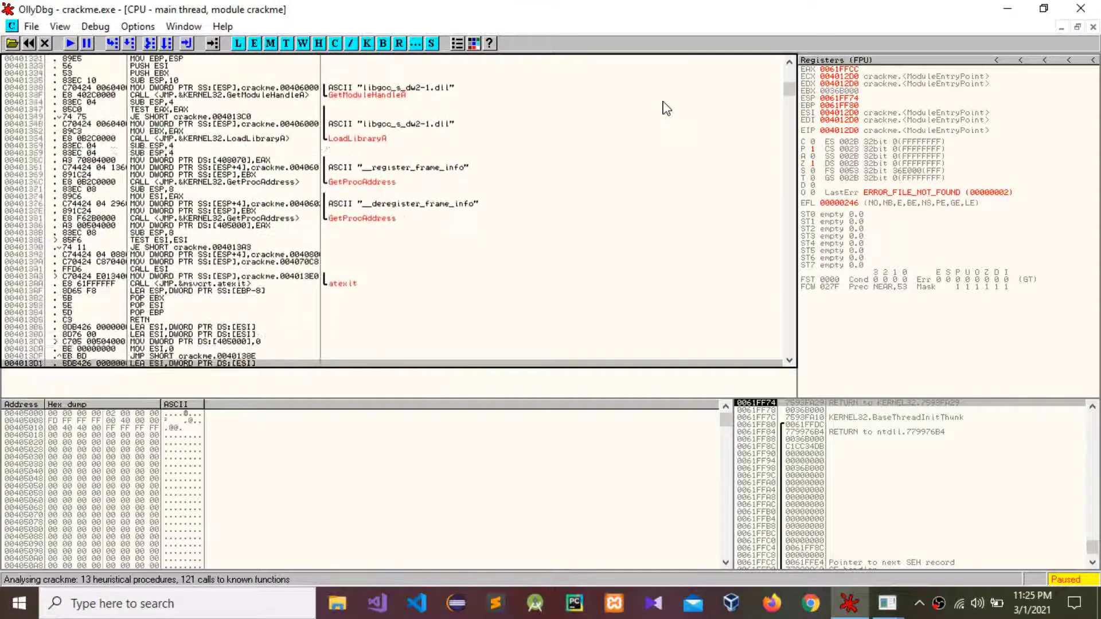
pyautogui.press('Down')
pyautogui.press('Down')
pyautogui.press('Down')
pyautogui.press('Down')
pyautogui.press('Down')
pyautogui.press('Down')
pyautogui.press('Down')
pyautogui.press('Down')
pyautogui.press('Down')
pyautogui.press('Down')
pyautogui.press('Down')
pyautogui.press('Down')
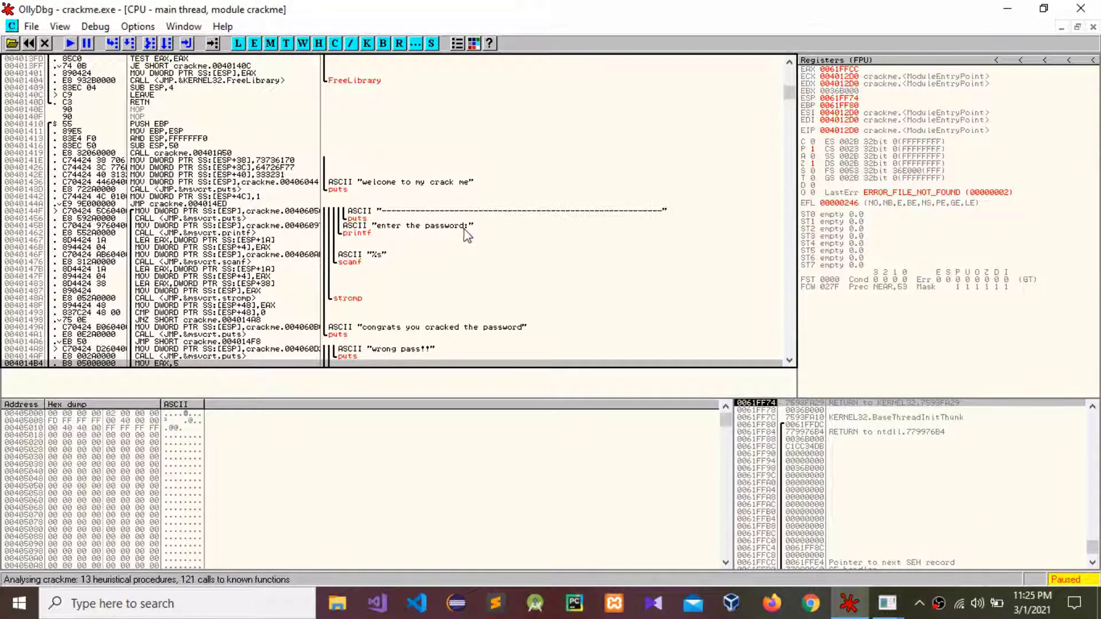
pyautogui.scroll(-3, 340, 207)
pyautogui.scroll(-3, 339, 208)
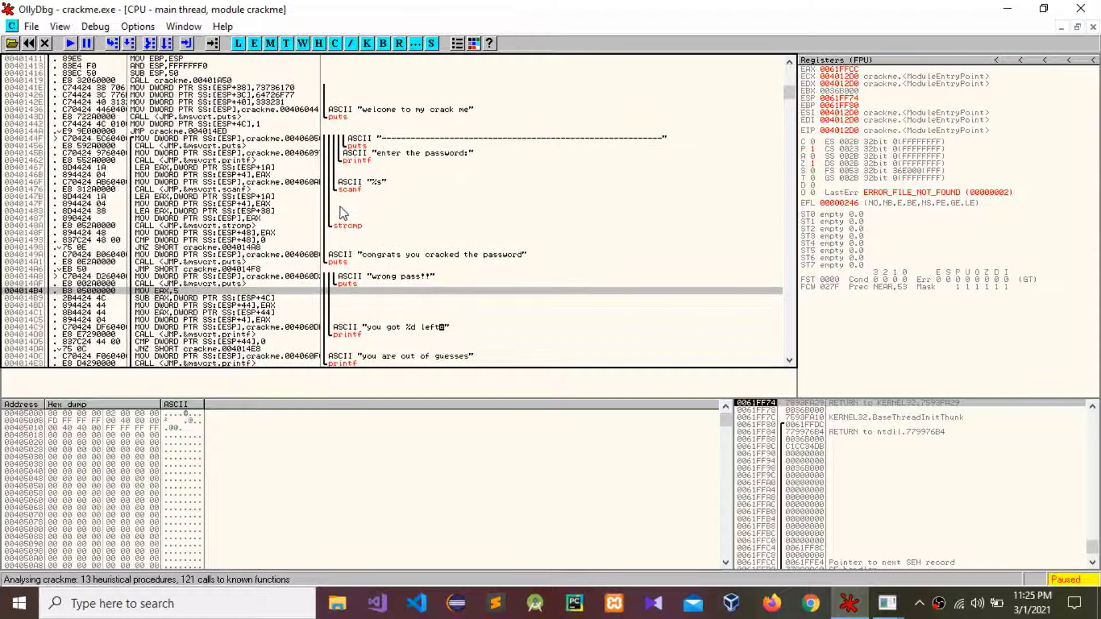
# - Inspect the scanf call, the JNZ, the CMP and the instruction preparing strcmp's arguments
pyautogui.click(160, 190)
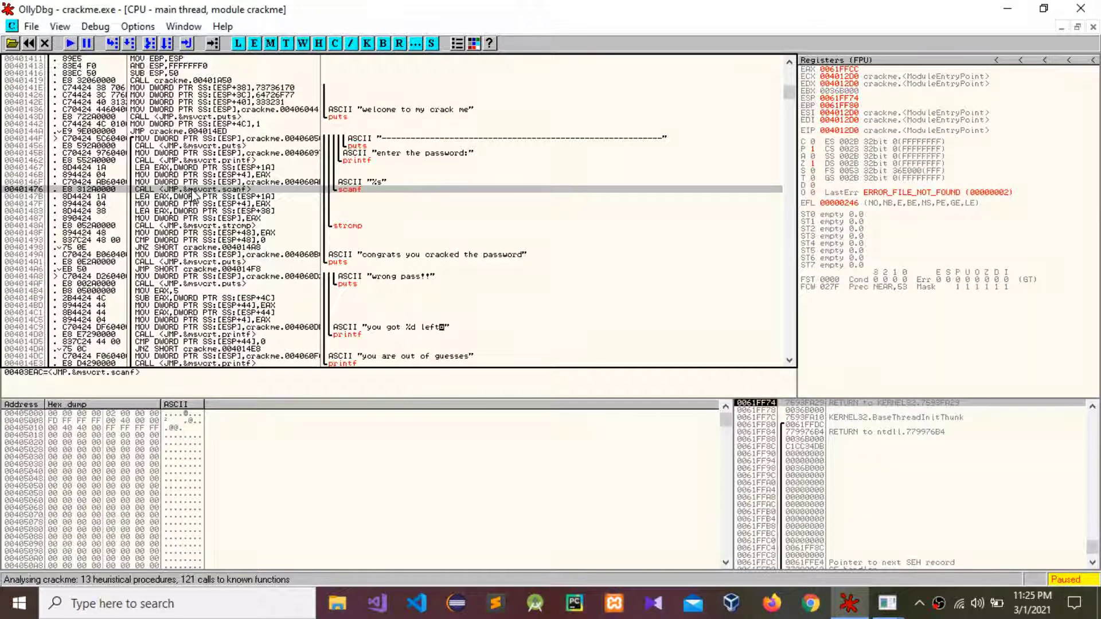
pyautogui.click(147, 250)
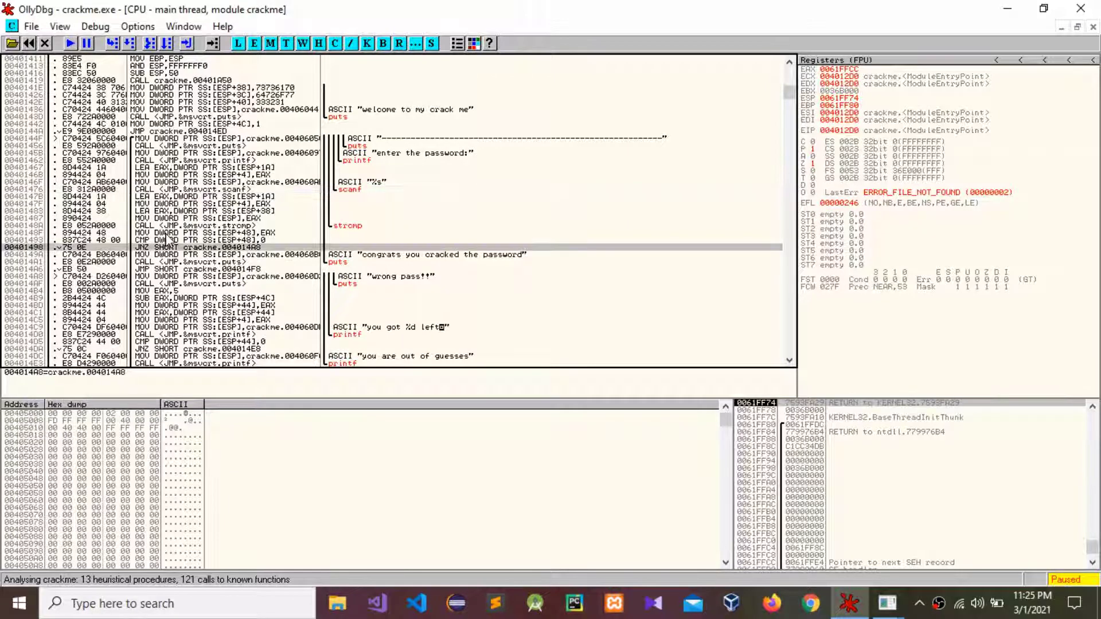
pyautogui.click(173, 241)
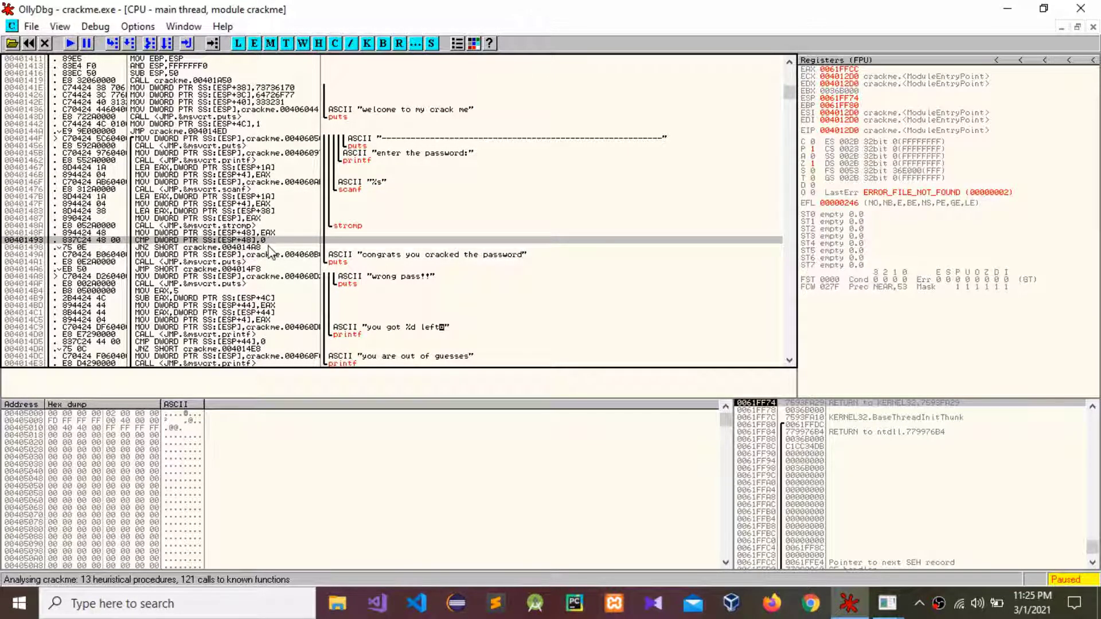
pyautogui.click(187, 205)
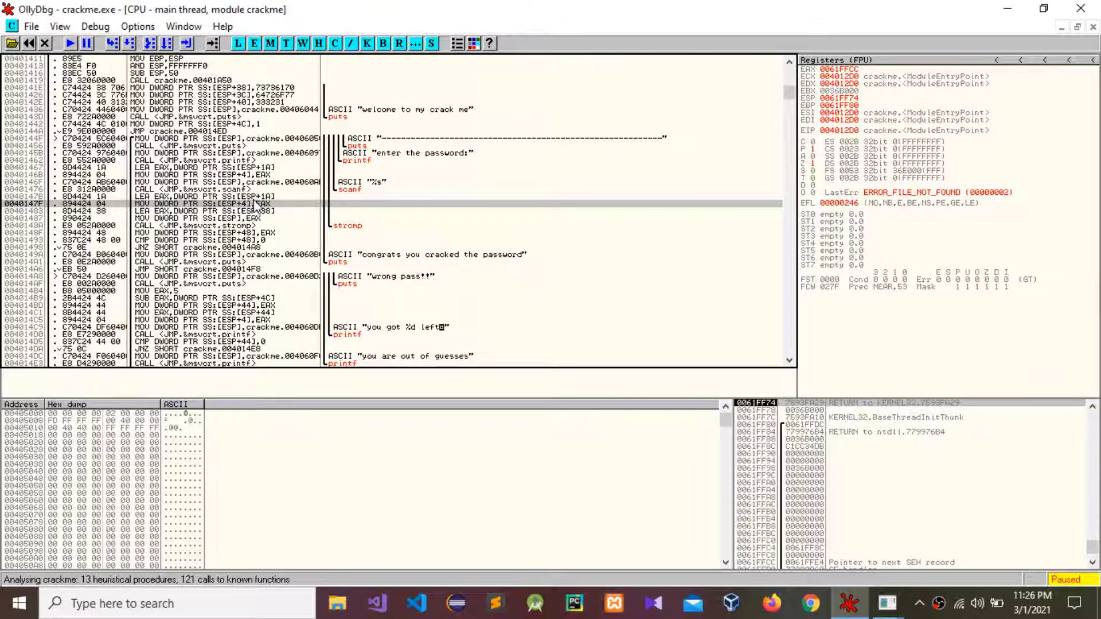
# - Set a breakpoint before CALL strcmp, run crackme, and submit the guess 'tlina'
pyautogui.doubleClick(82, 205)
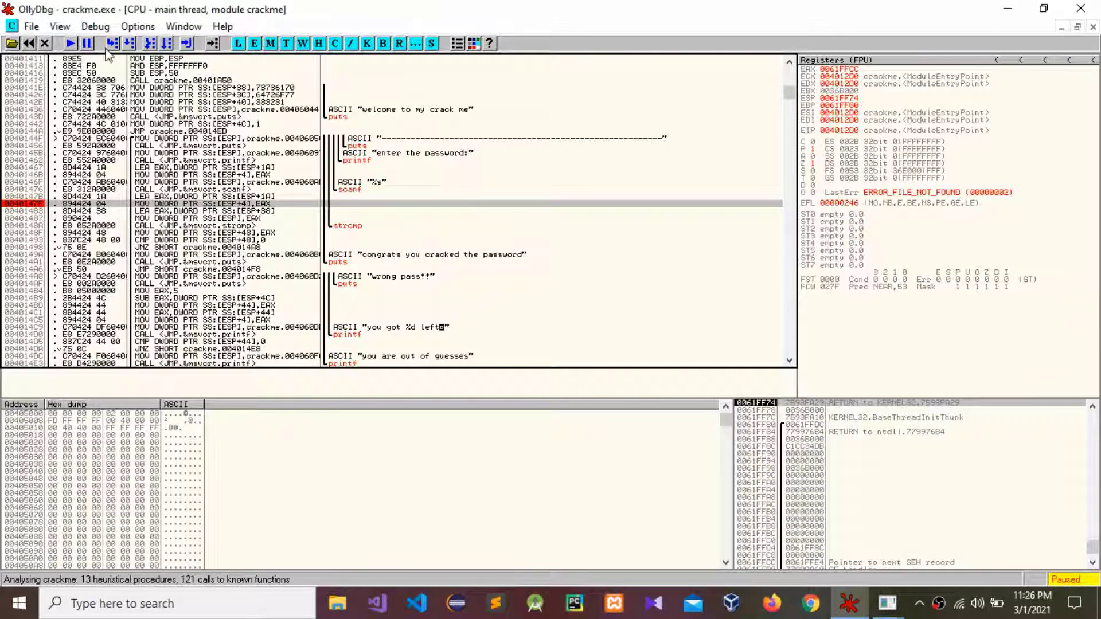
pyautogui.click(69, 43)
pyautogui.moveTo(887, 603)
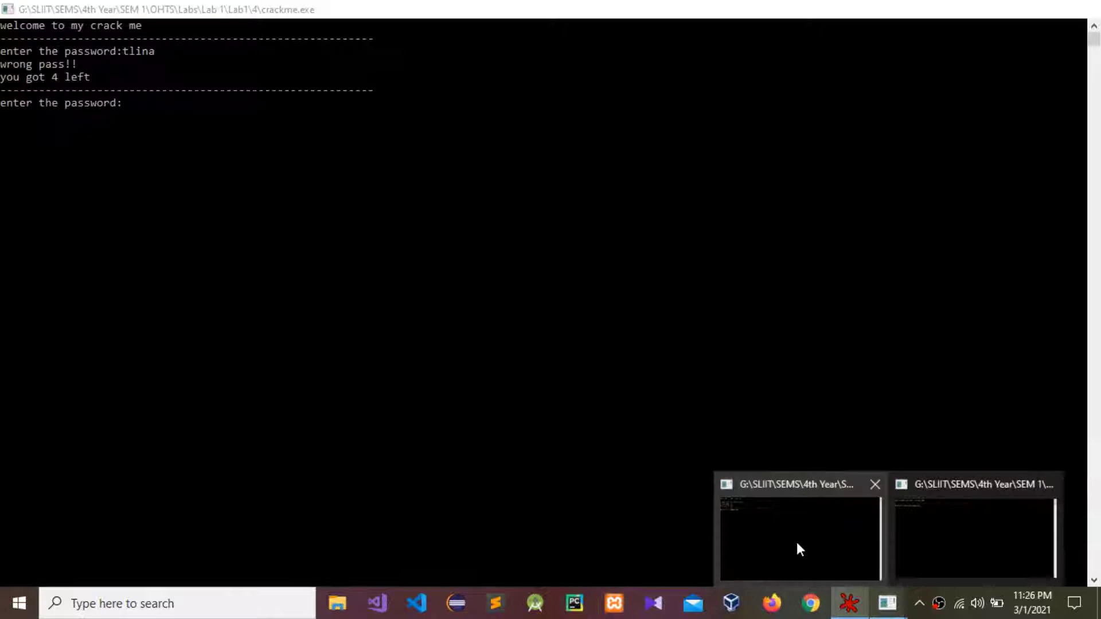
pyautogui.click(793, 542)
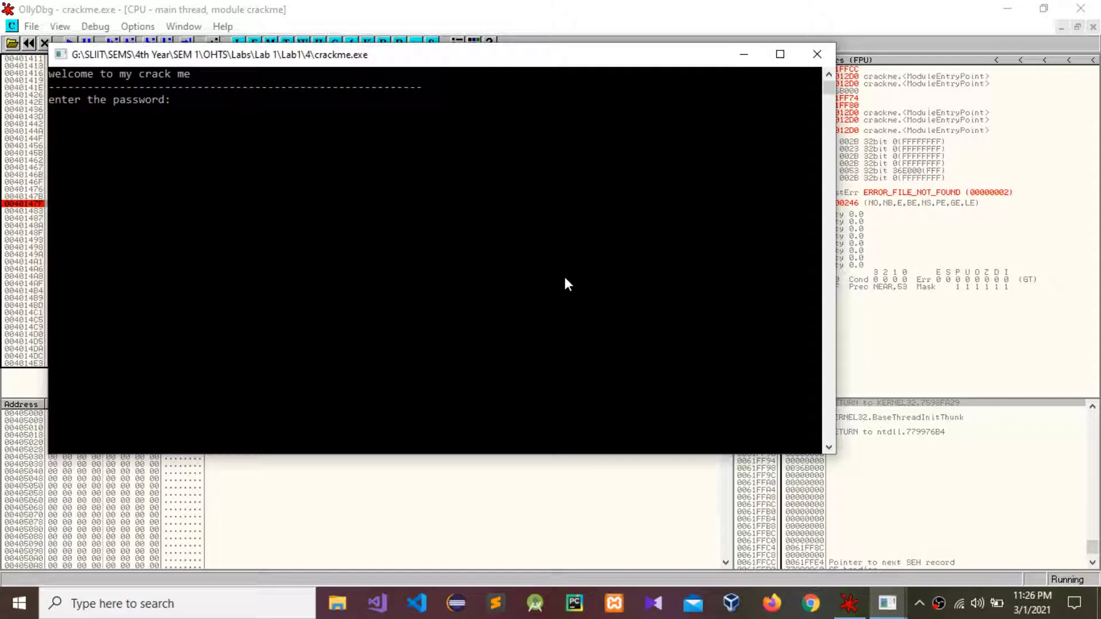
pyautogui.write('li')
pyautogui.write('na')
pyautogui.press('Return')
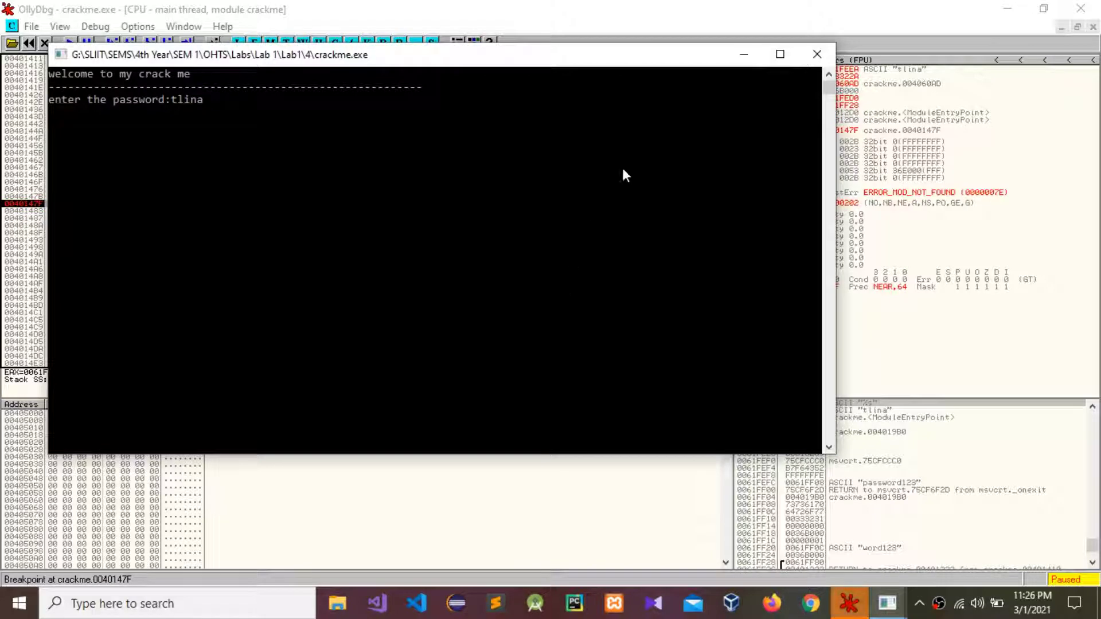
pyautogui.click(744, 57)
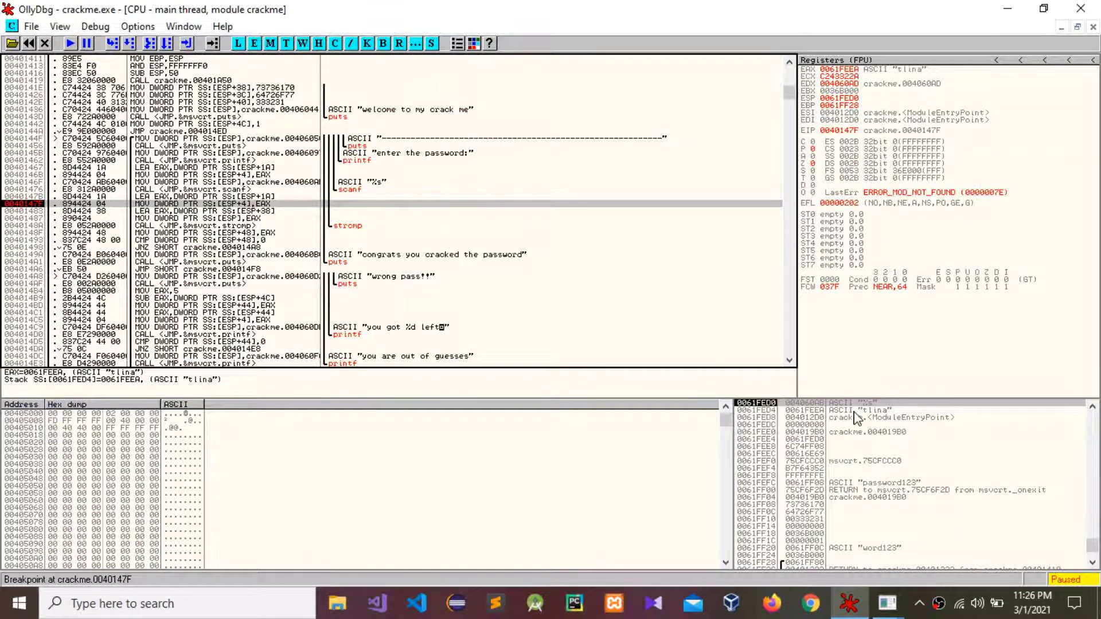
pyautogui.click(871, 416)
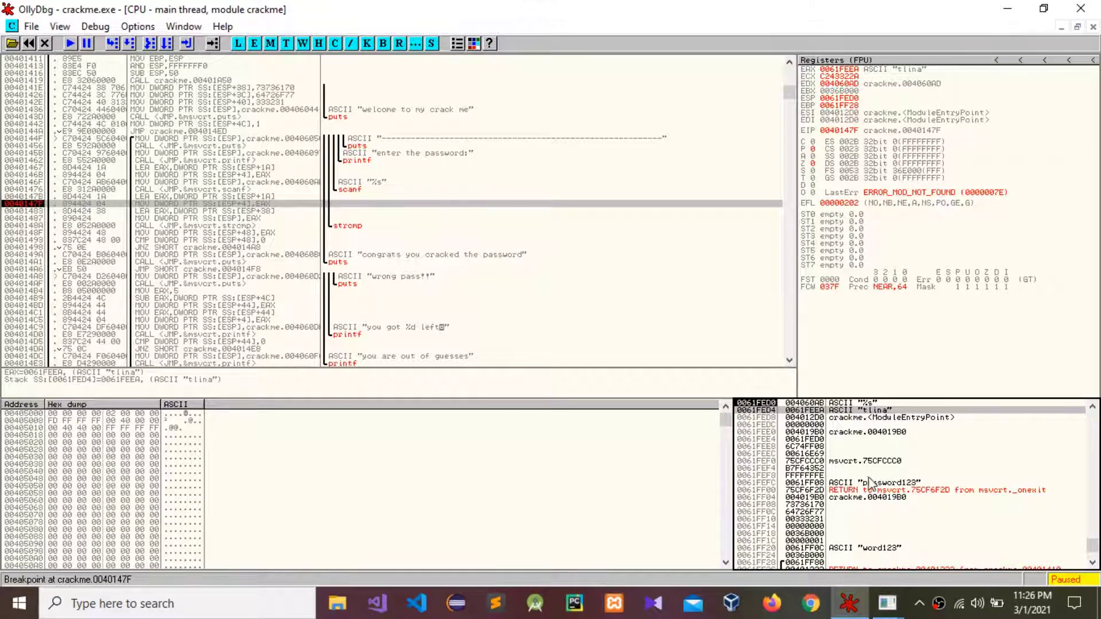
pyautogui.click(895, 483)
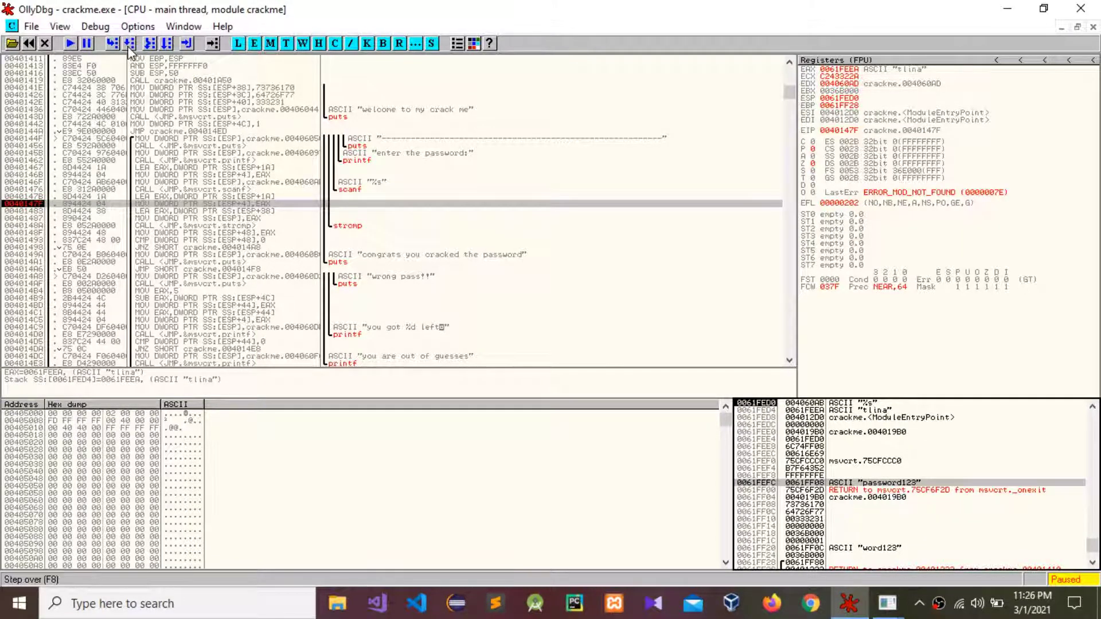
pyautogui.click(164, 231)
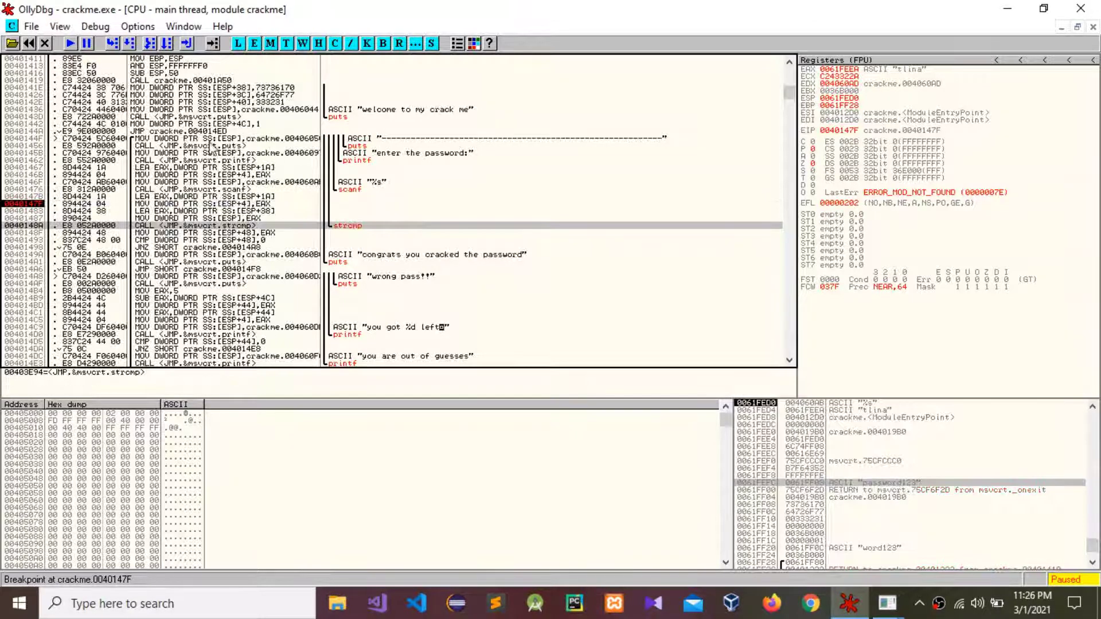
pyautogui.click(164, 206)
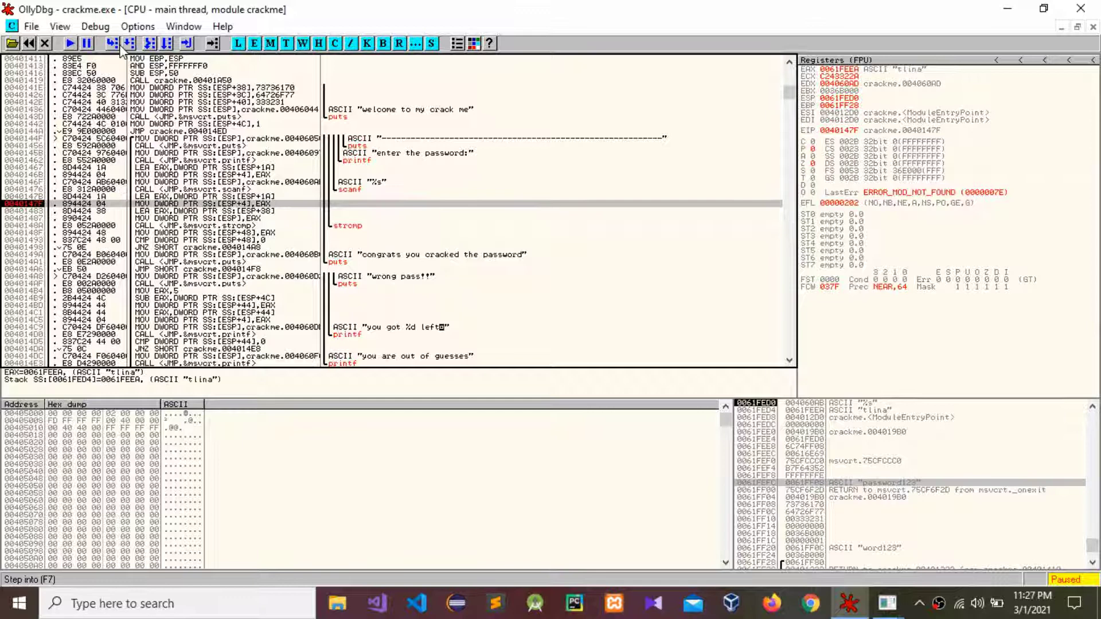
pyautogui.press('F8')
pyautogui.press('F8')
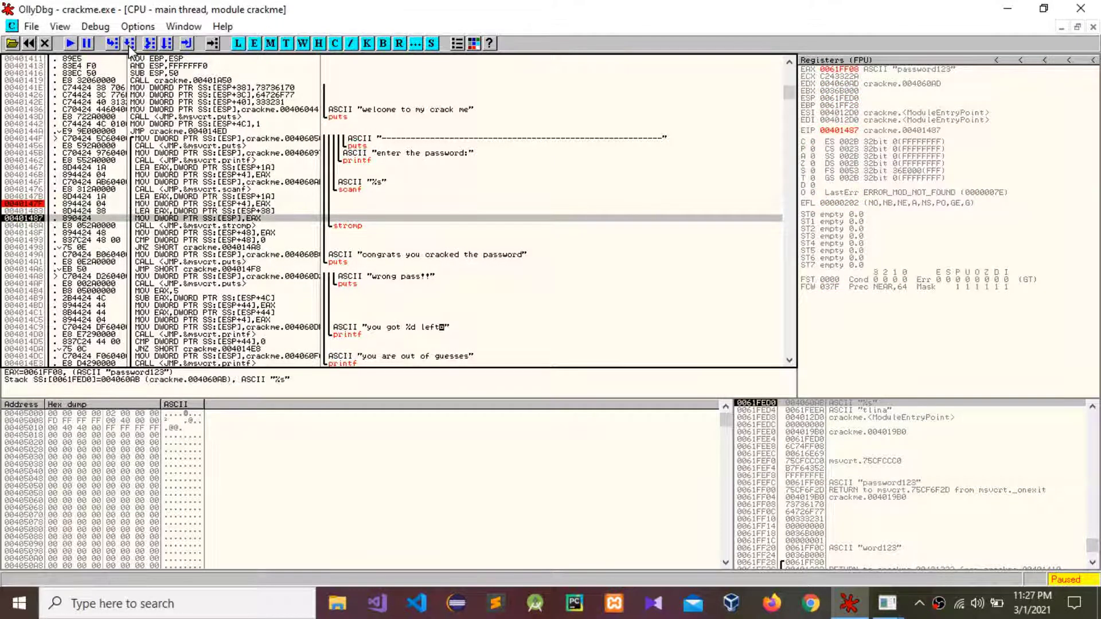
pyautogui.press('F8')
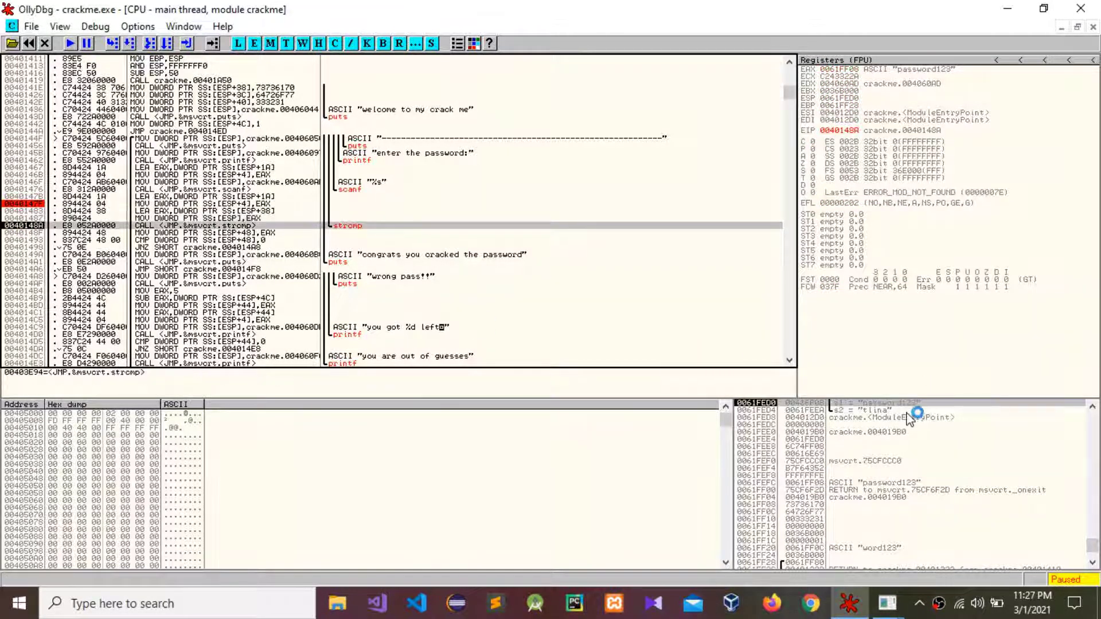
pyautogui.click(894, 402)
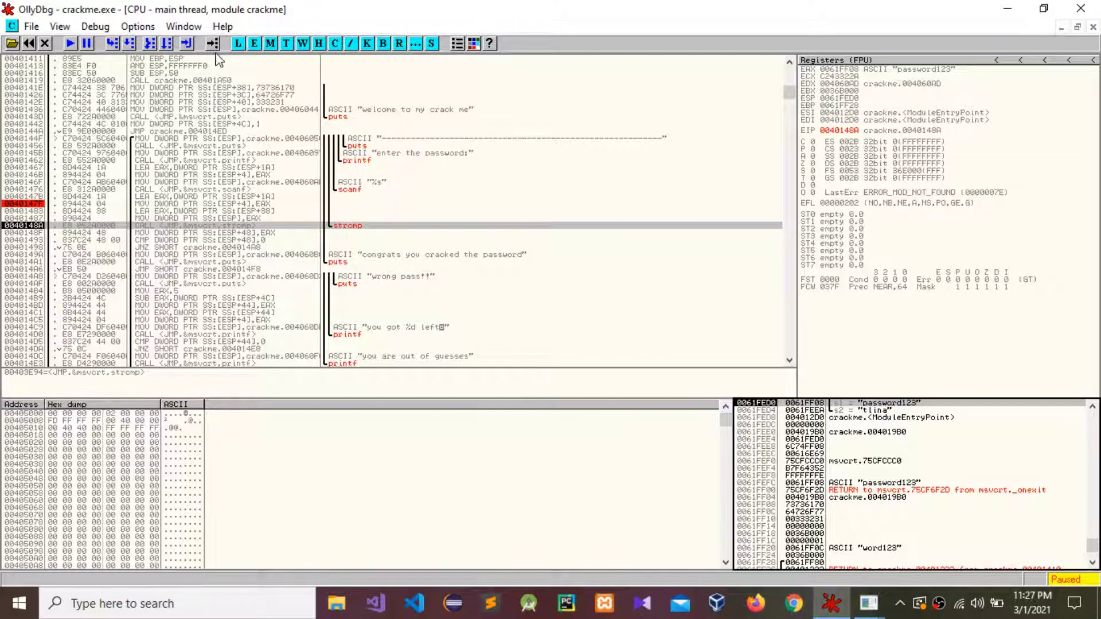
pyautogui.click(68, 43)
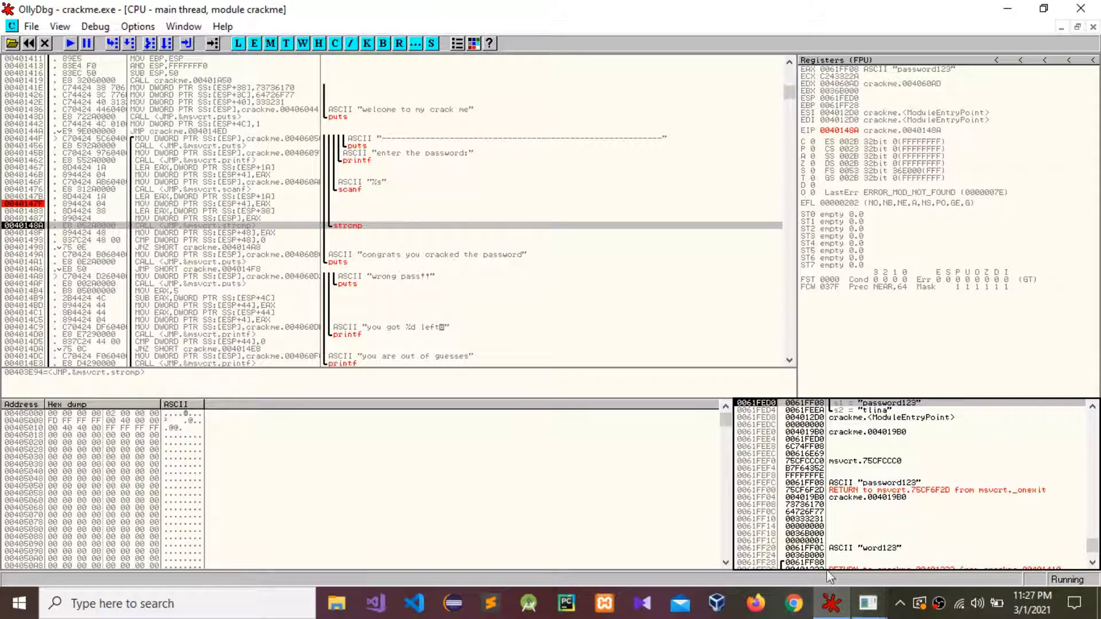
pyautogui.click(867, 601)
pyautogui.click(928, 533)
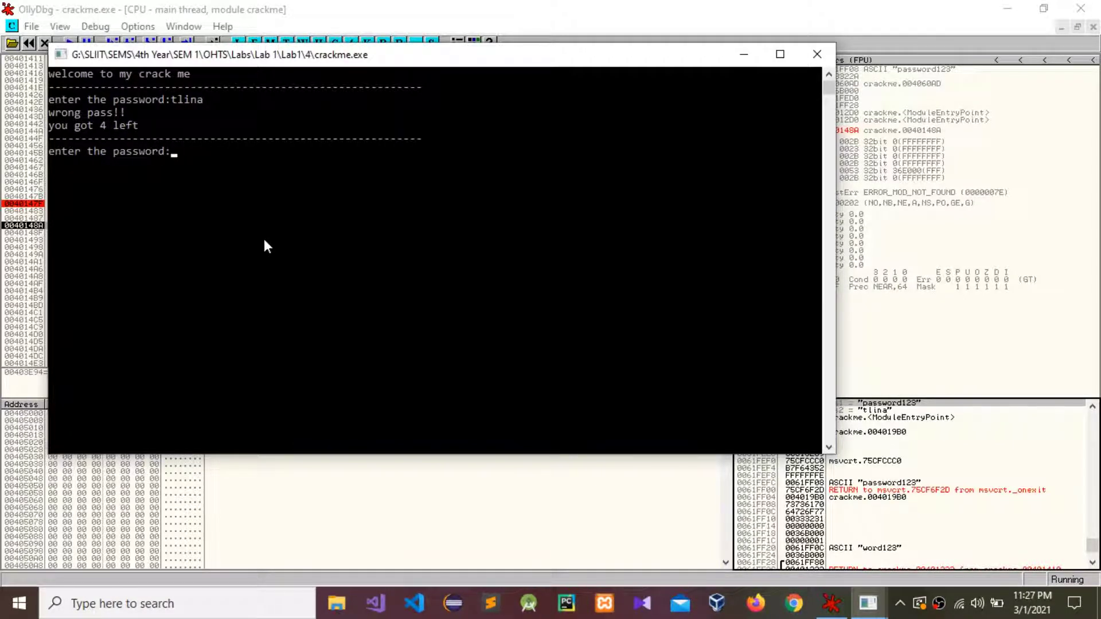
pyautogui.write('pas')
pyautogui.write('sword')
pyautogui.write('1')
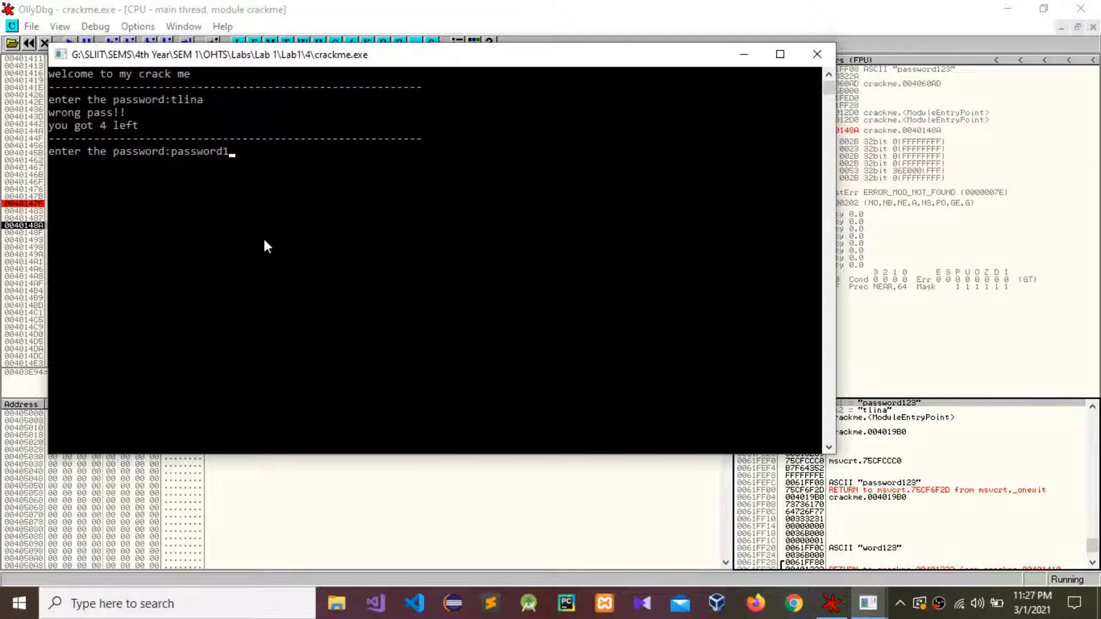
pyautogui.write('23')
pyautogui.press('Return')
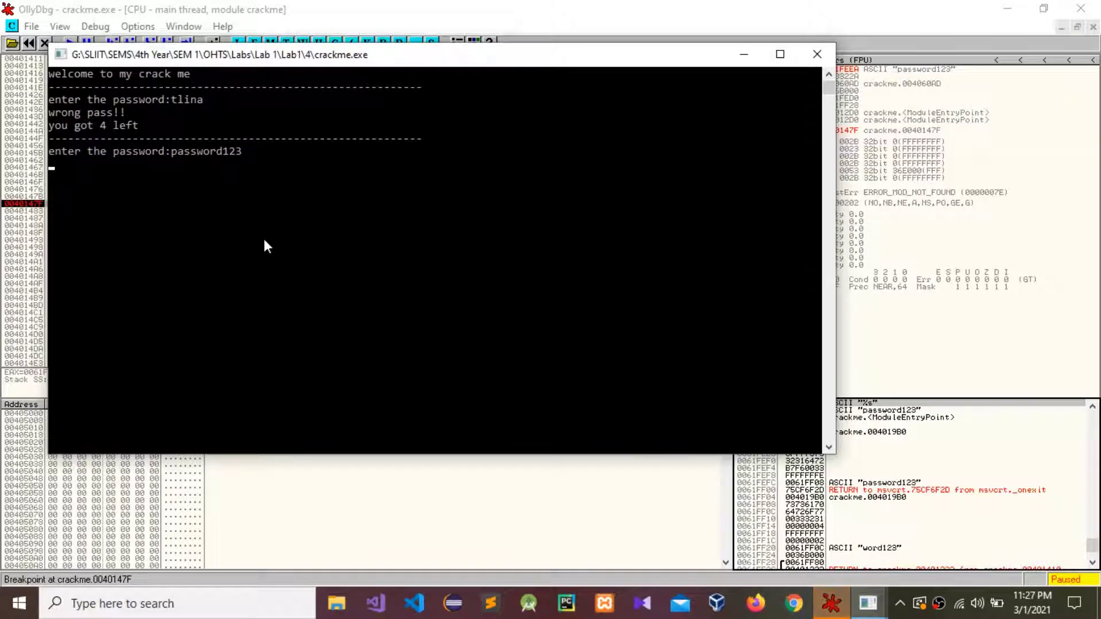
# - Run crackme to termination and view the 'congrats you cracked the password' message
pyautogui.moveTo(424, 64); pyautogui.dragTo(508, 91)
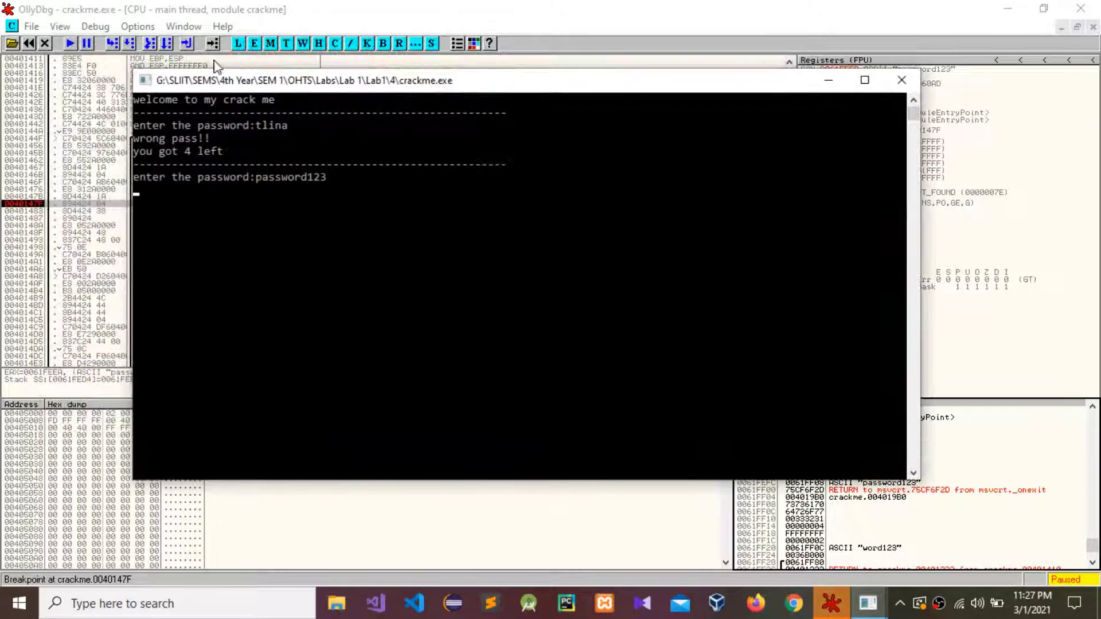
pyautogui.click(67, 44)
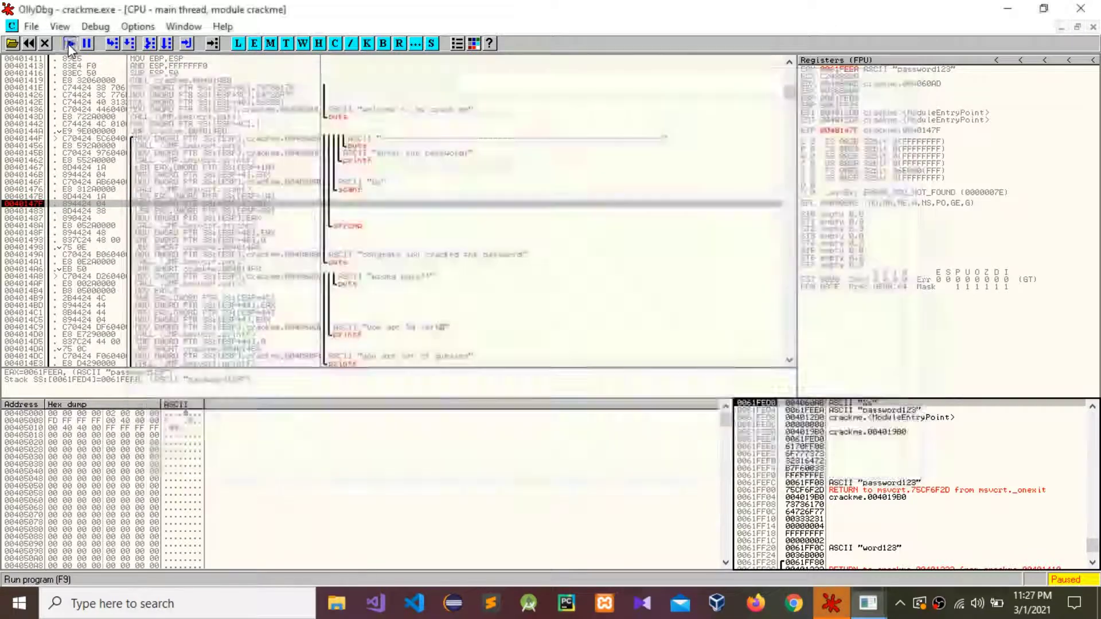
pyautogui.moveTo(868, 603)
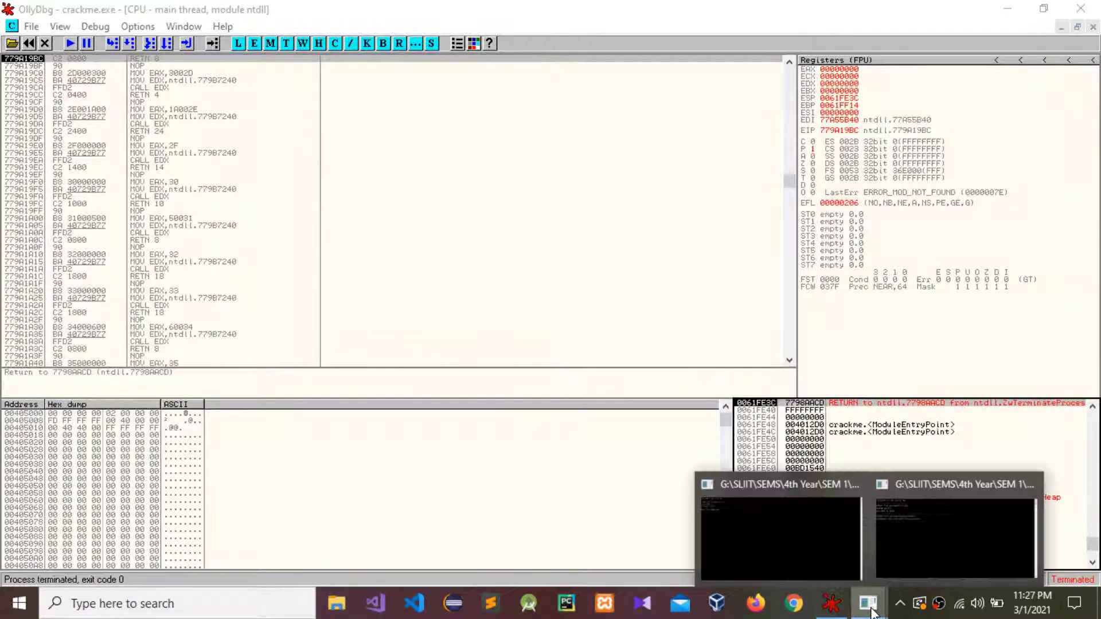
pyautogui.click(811, 516)
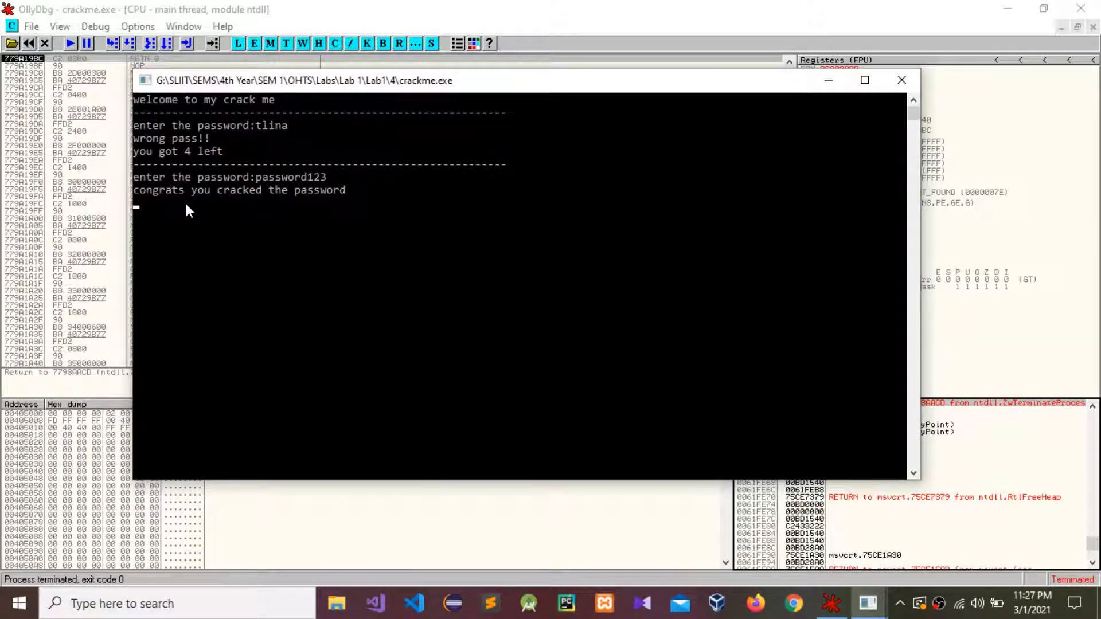